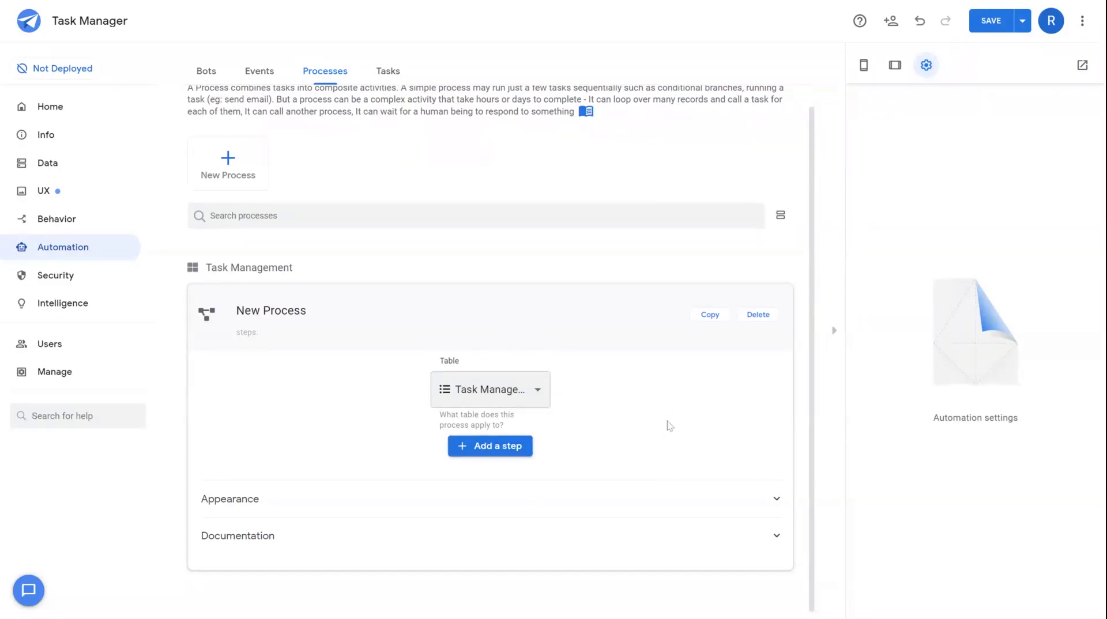
Add a custom step named "send email" to the new Task Management process.
left_click(524, 447)
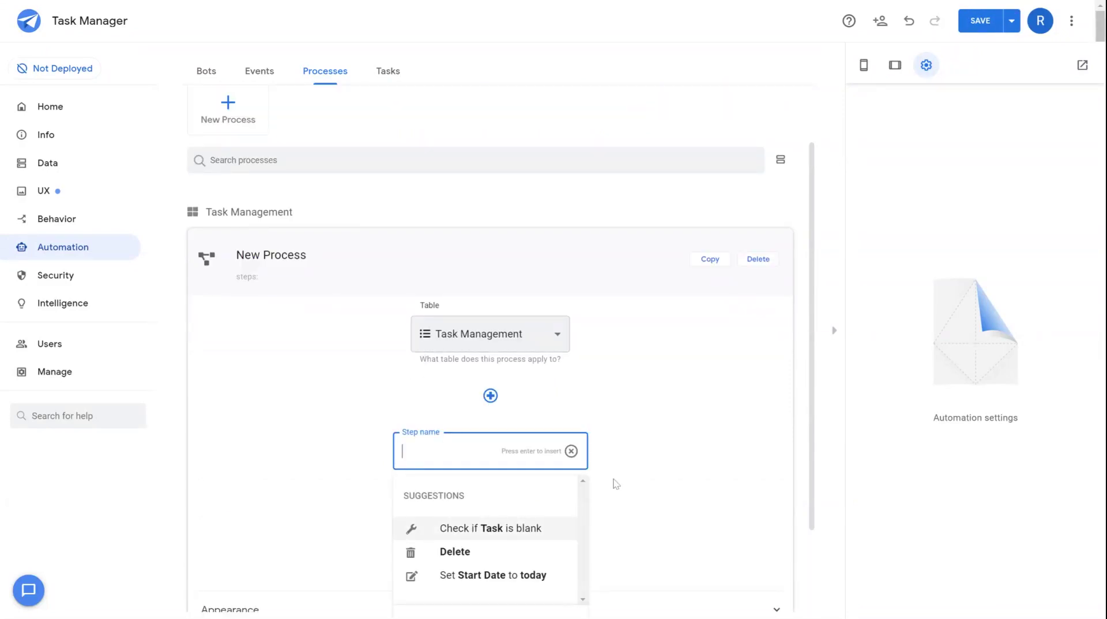
type("send email")
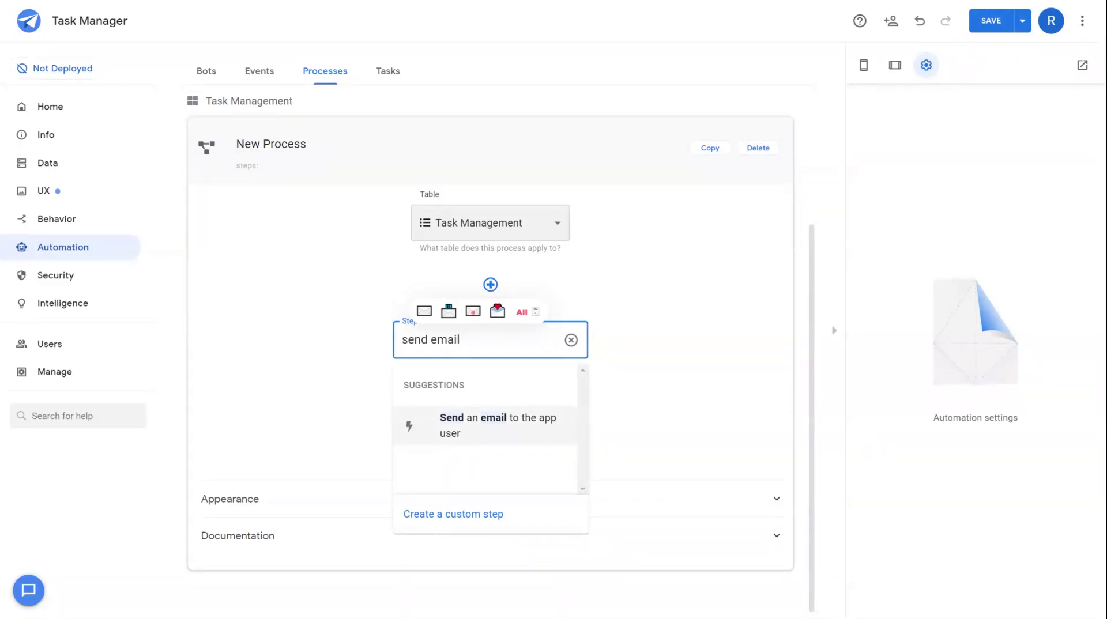
left_click(466, 521)
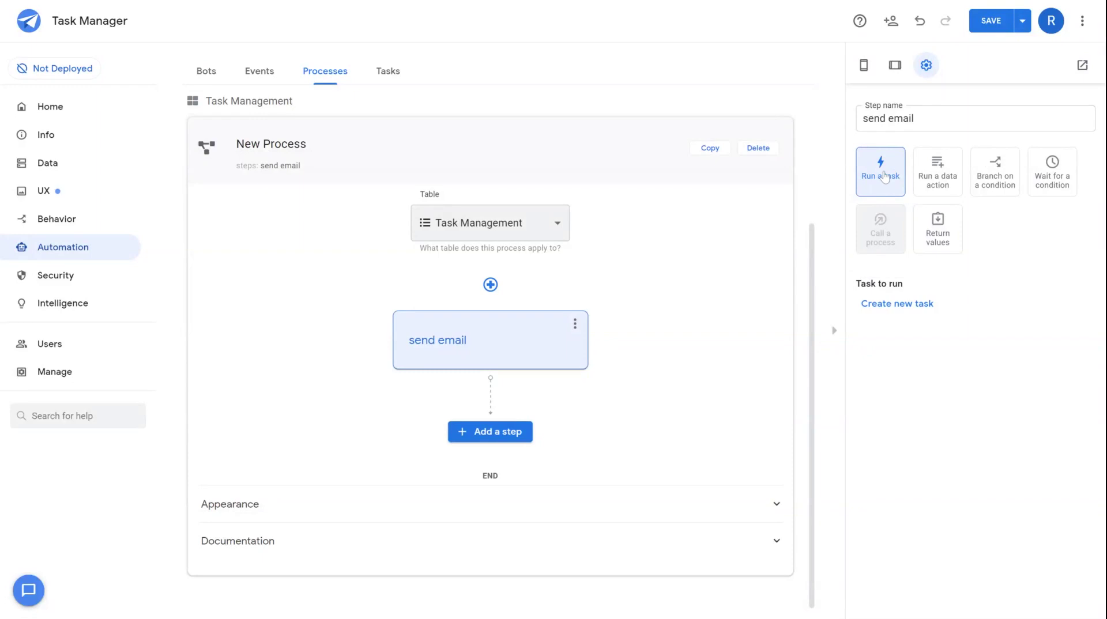
Create a new task for the send email step and try the Call a webhook and Create a new file task types.
left_click(897, 303)
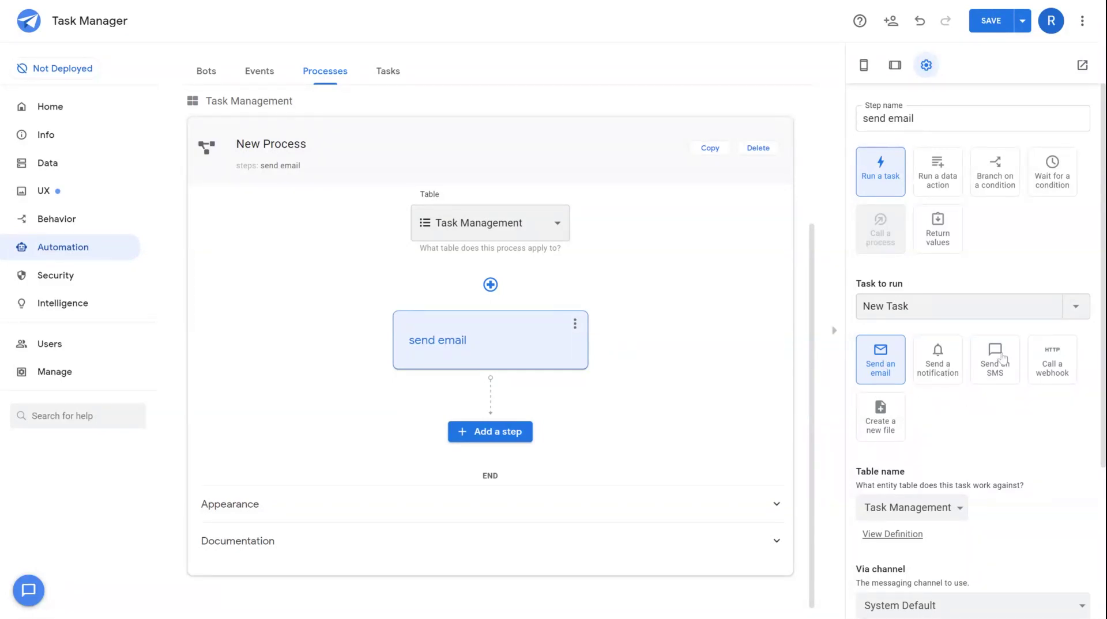
left_click(1062, 372)
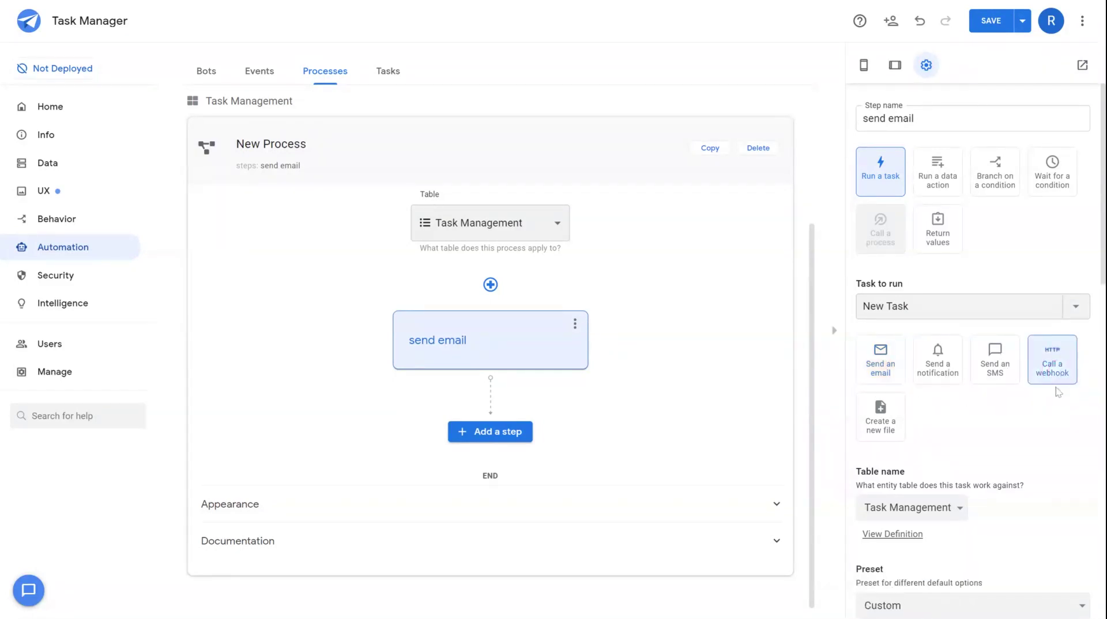
left_click(887, 427)
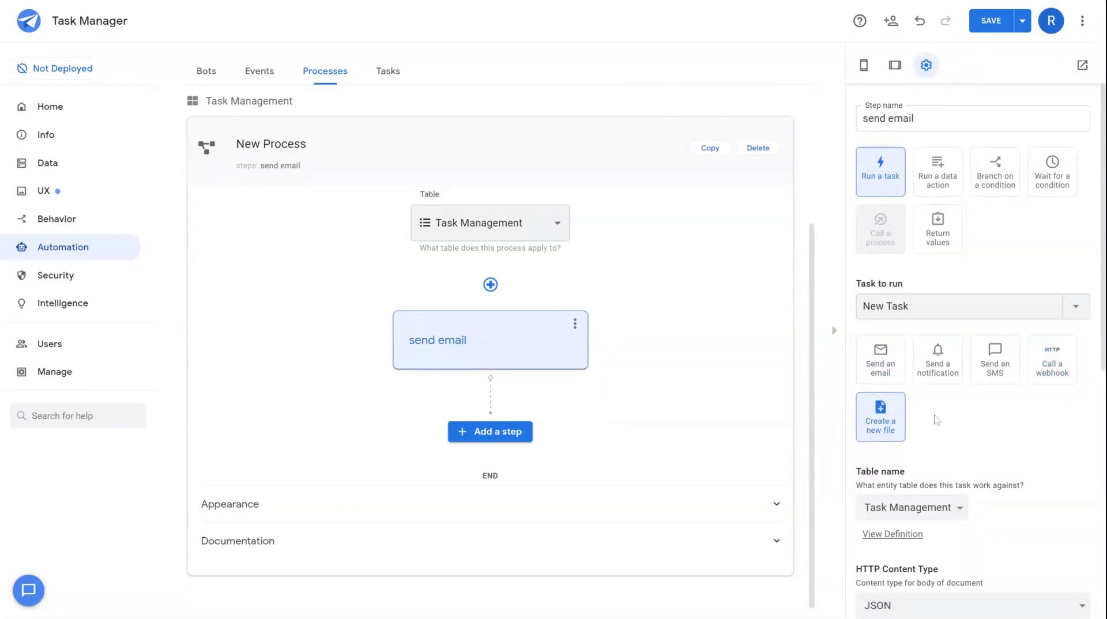
Switch the send email step to Run a data action and create a new action for it.
left_click(945, 189)
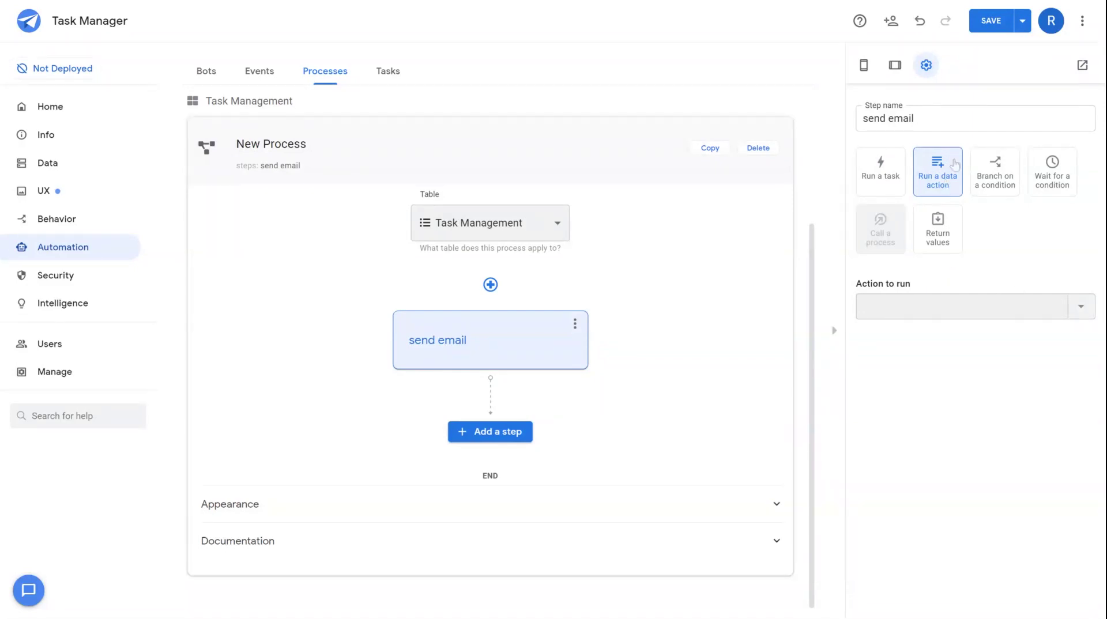
left_click(61, 222)
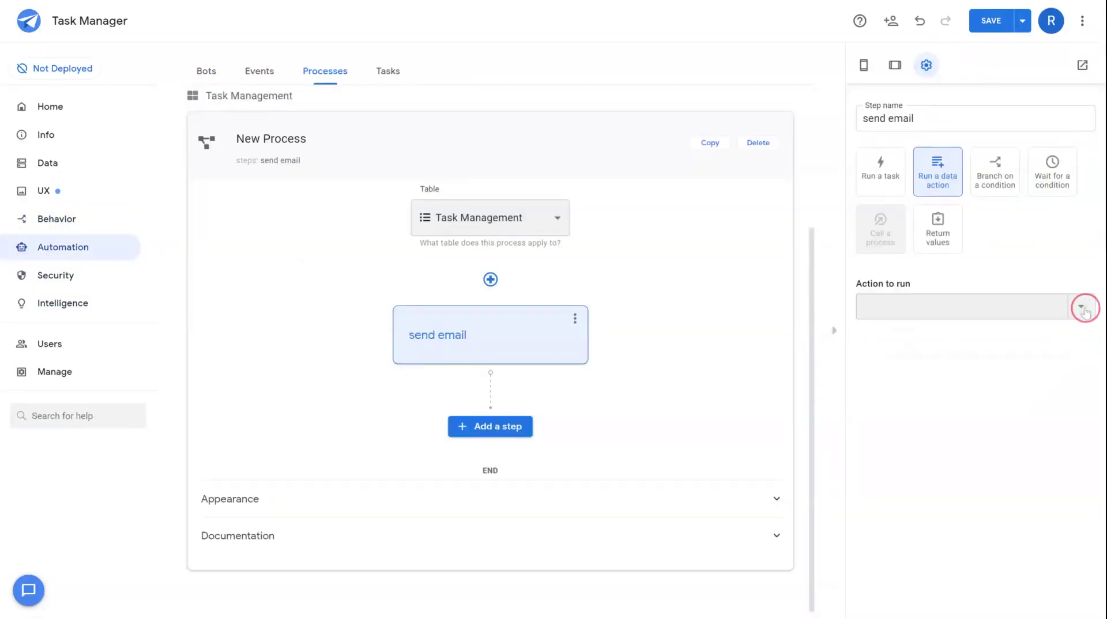
left_click(1080, 306)
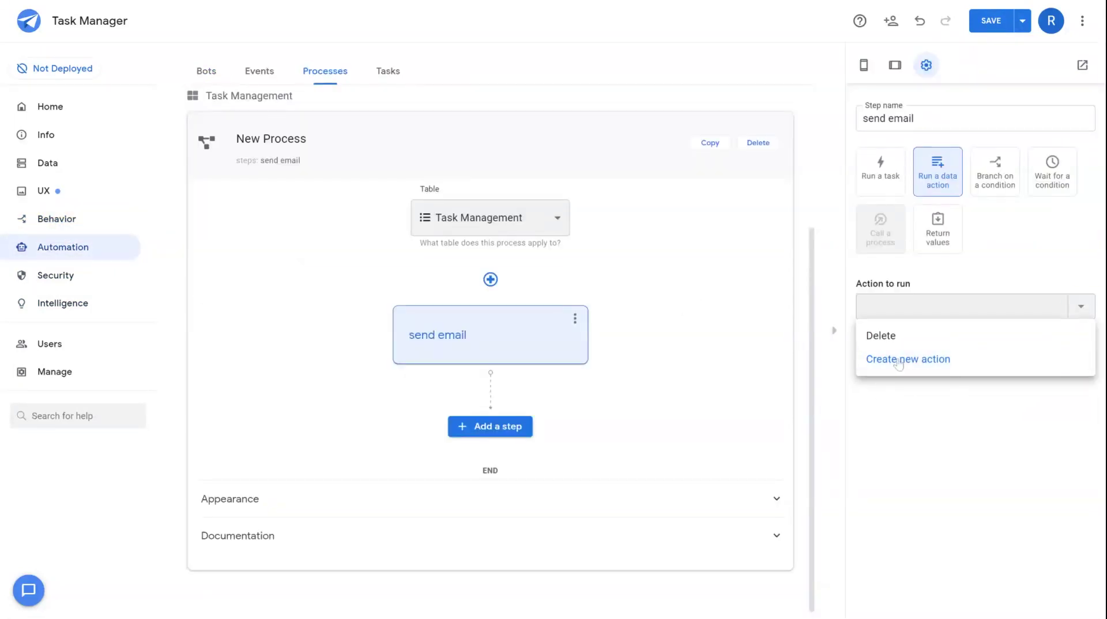
left_click(1080, 307)
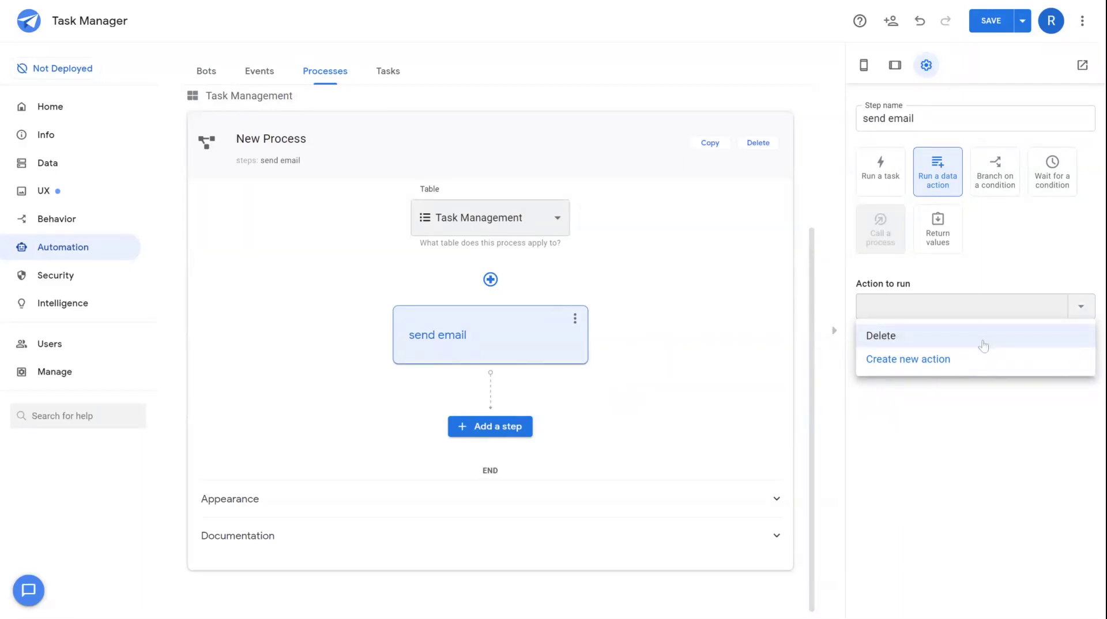
left_click(947, 365)
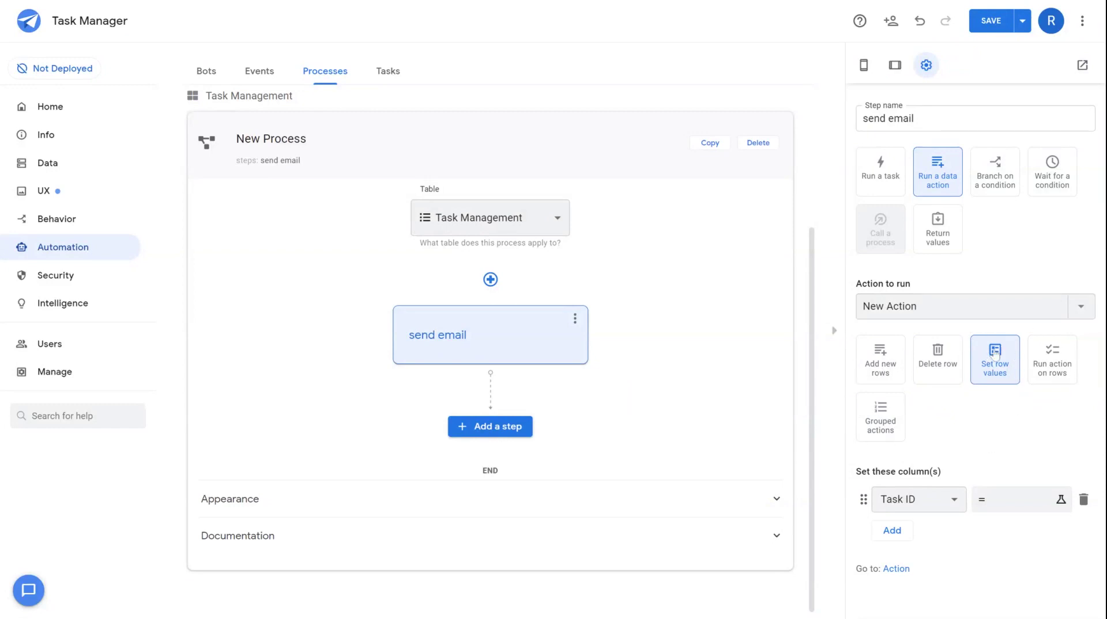
left_click(948, 184)
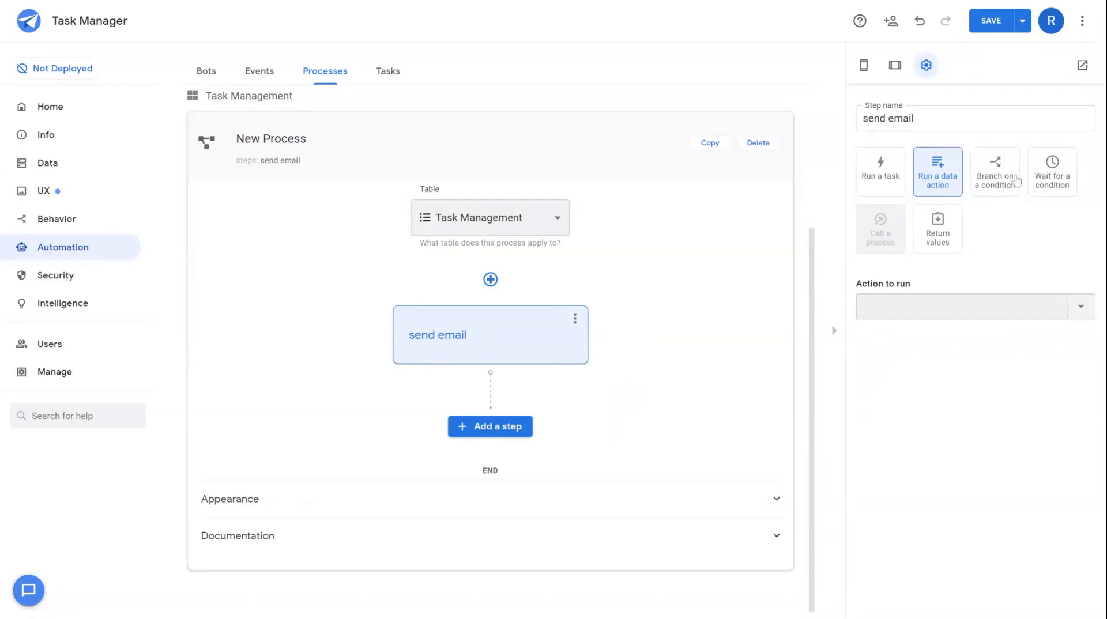
Make the send email step branch on the condition [Status]=Complete.
left_click(996, 167)
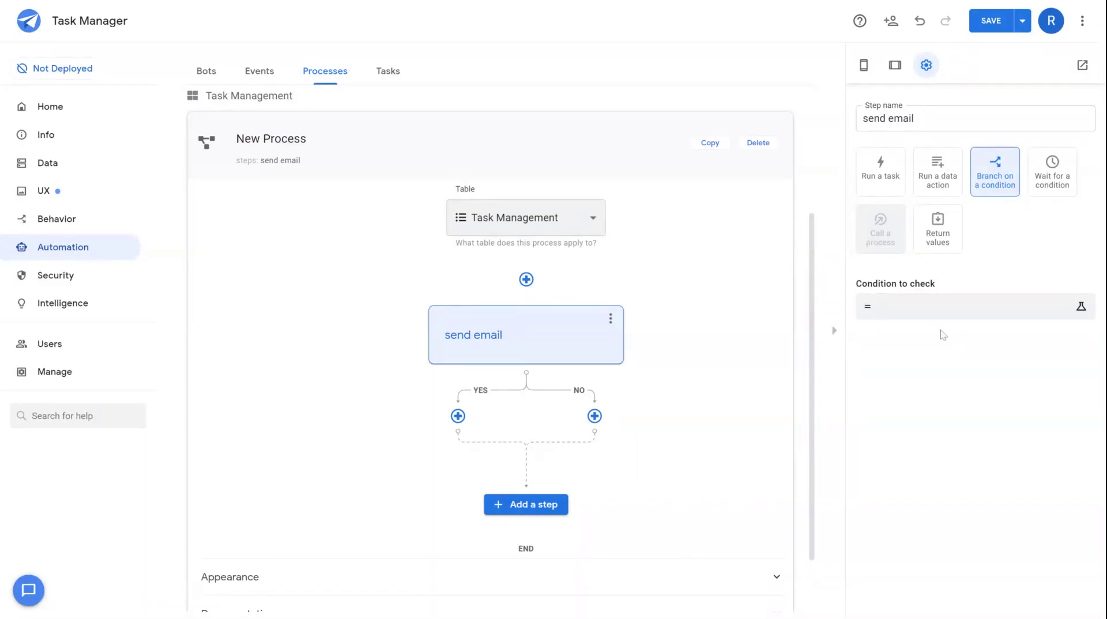
left_click(947, 307)
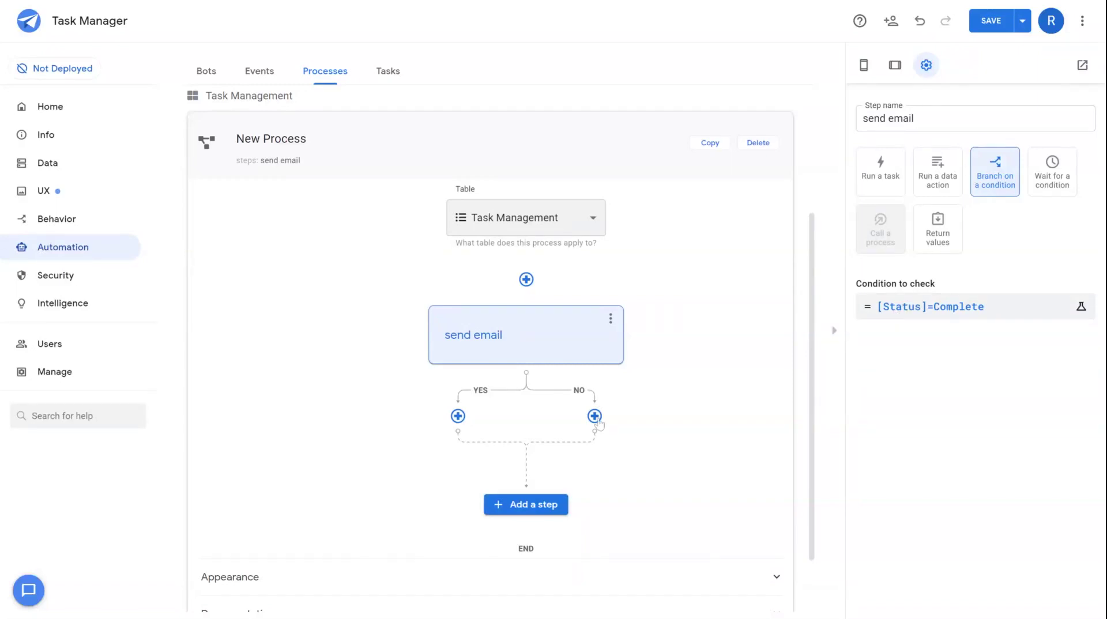
left_click(458, 416)
Make the send email step wait until the condition today()>=[Start Date] is true.
left_click(1049, 187)
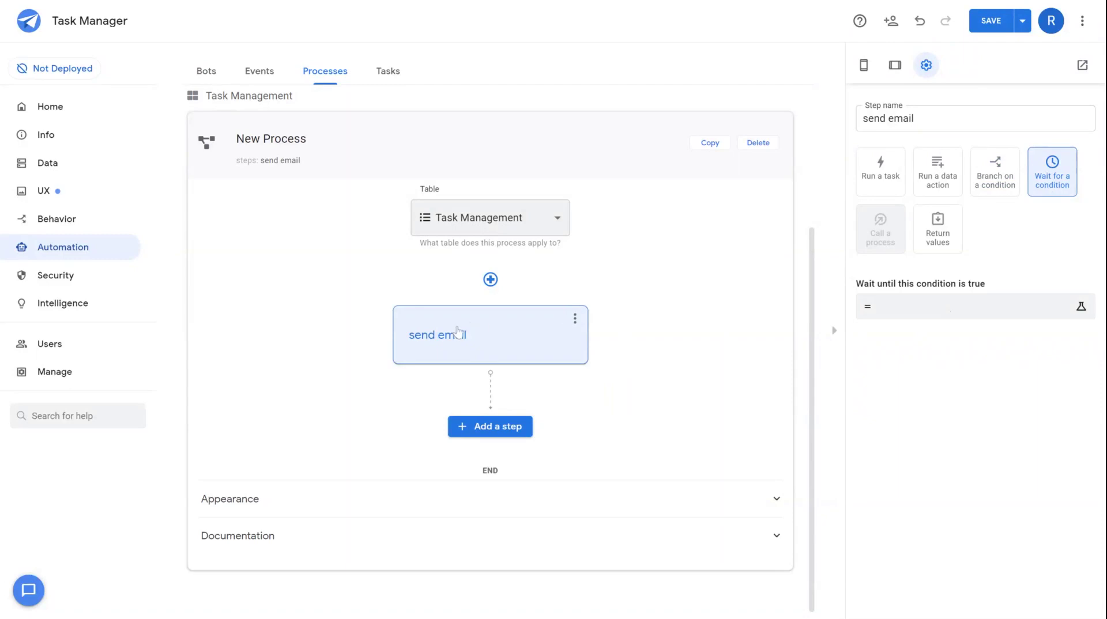
left_click(934, 309)
left_click(496, 204)
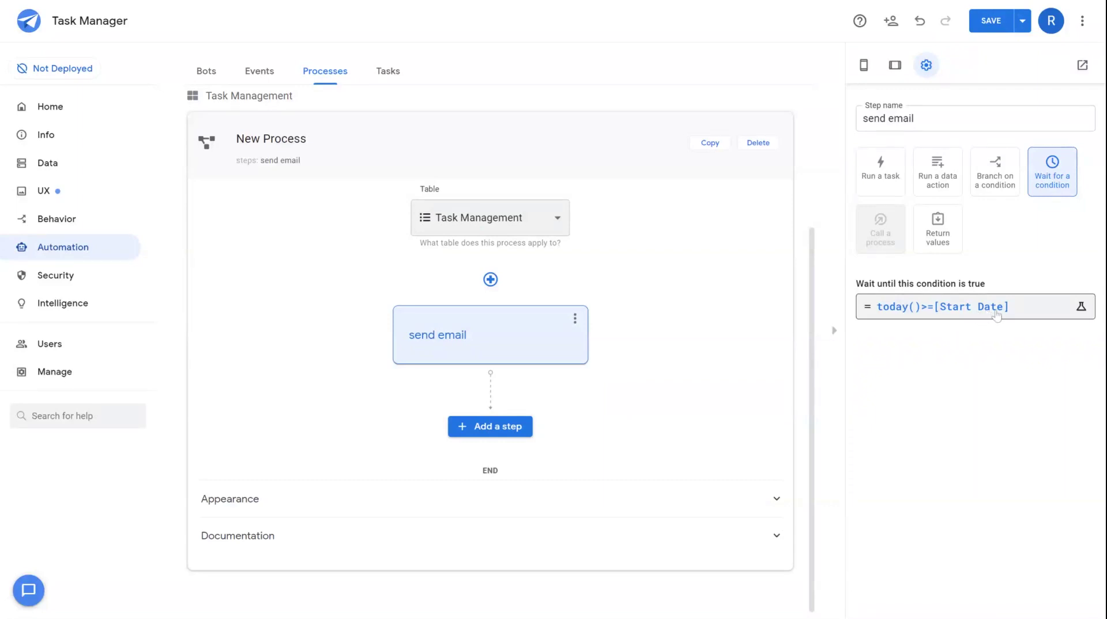
Make the send email step call Existing Process, with the process input mode set to Add.
left_click(880, 228)
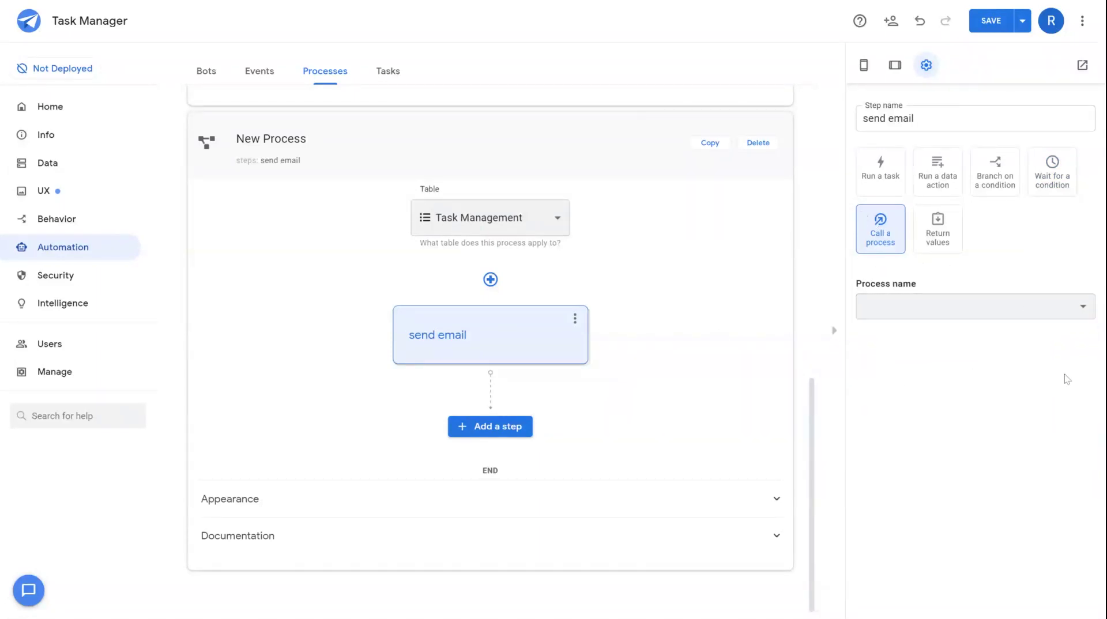
left_click(1082, 307)
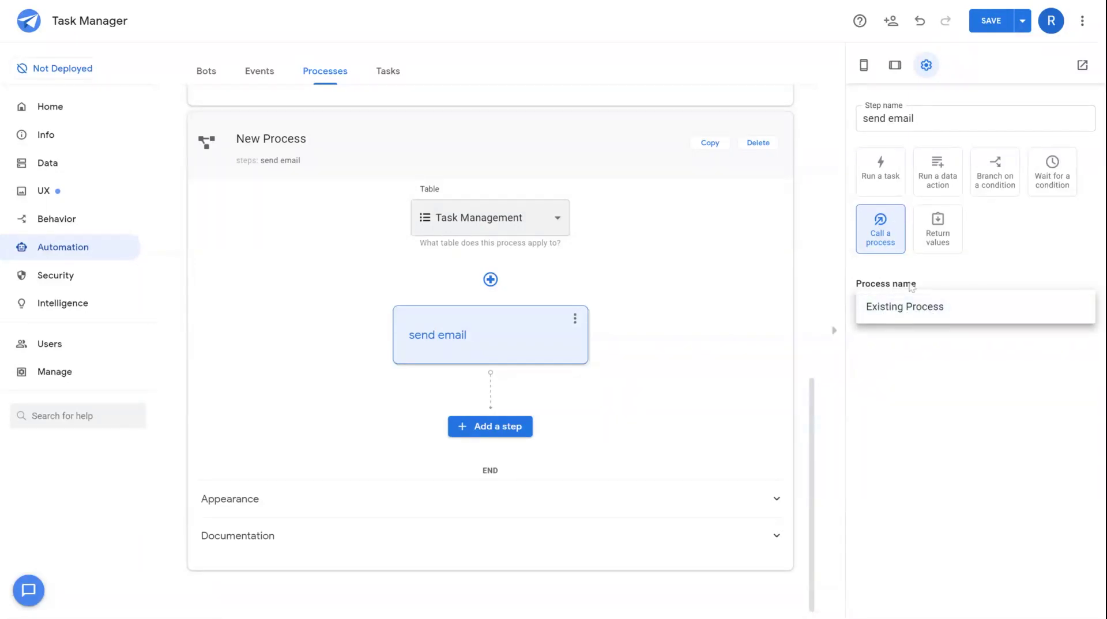
left_click(933, 314)
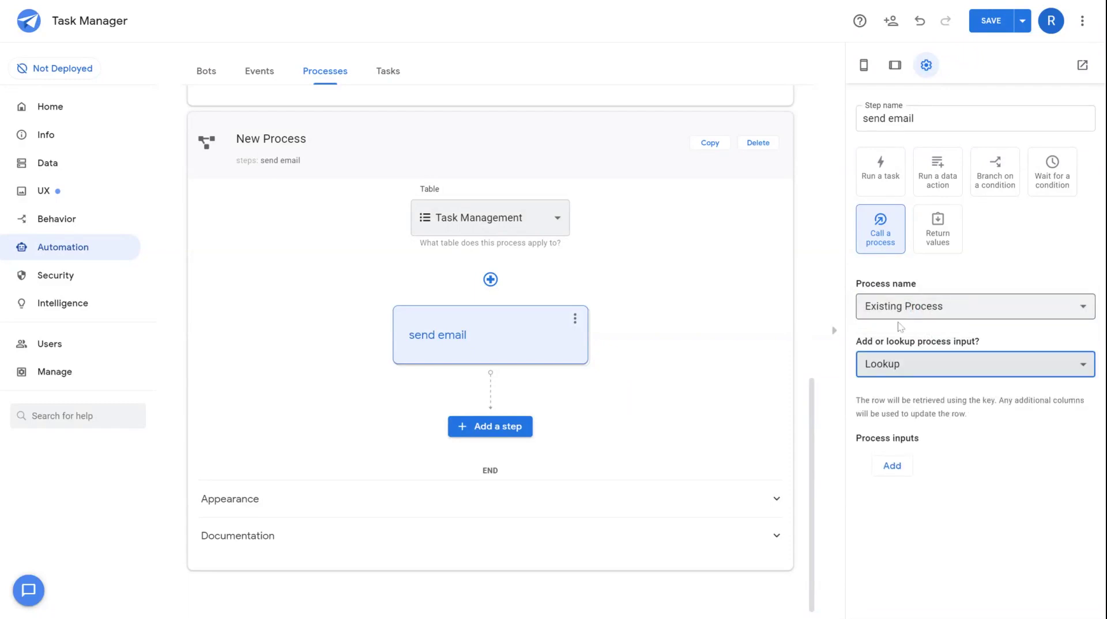
left_click(913, 370)
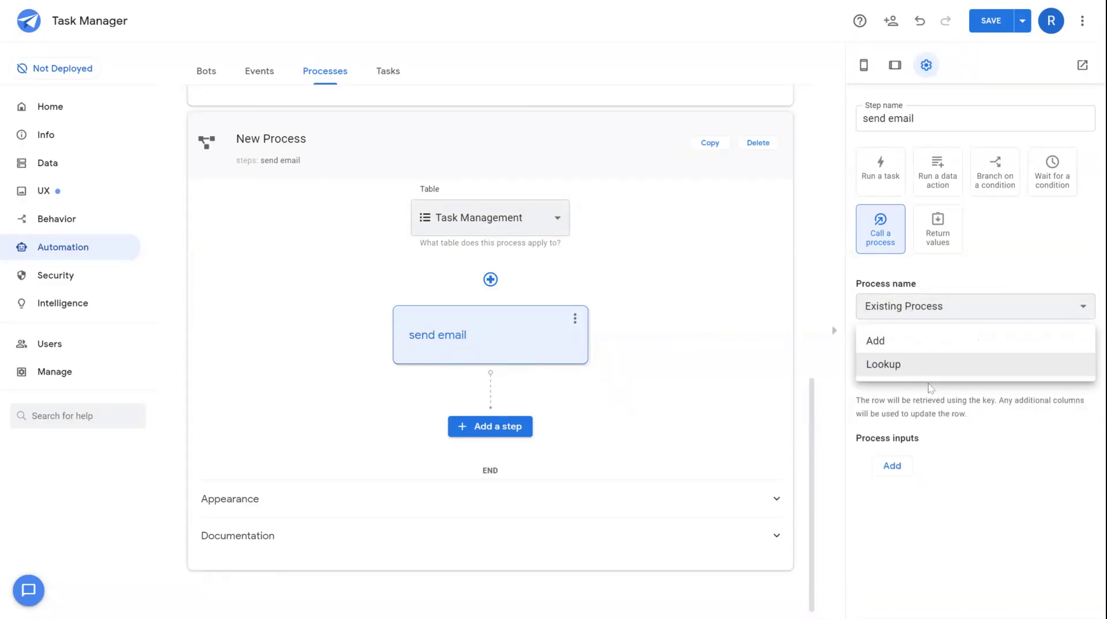
left_click(906, 346)
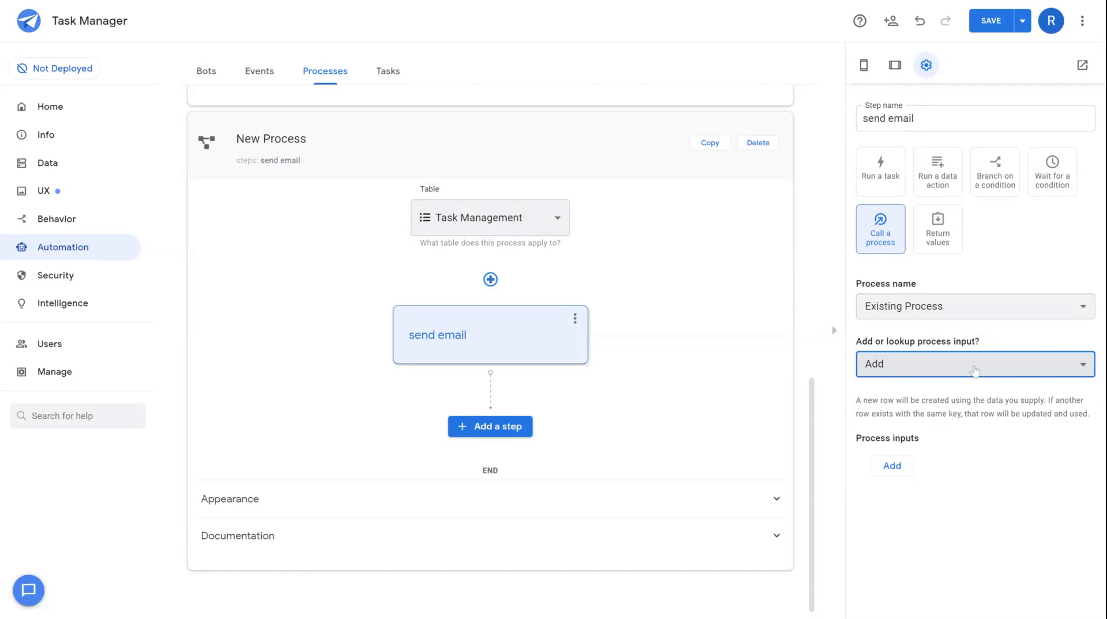
Try the Lookup input mode, return to Add, and include End Date, Start Date and Percent Complete as process inputs.
left_click(968, 390)
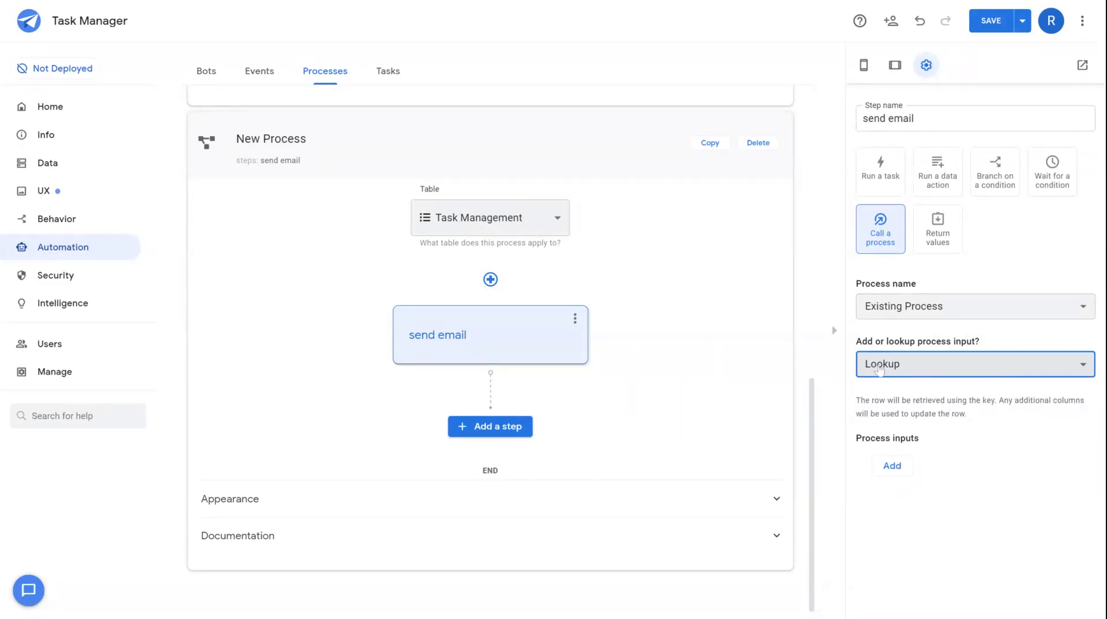
left_click(988, 374)
left_click(939, 341)
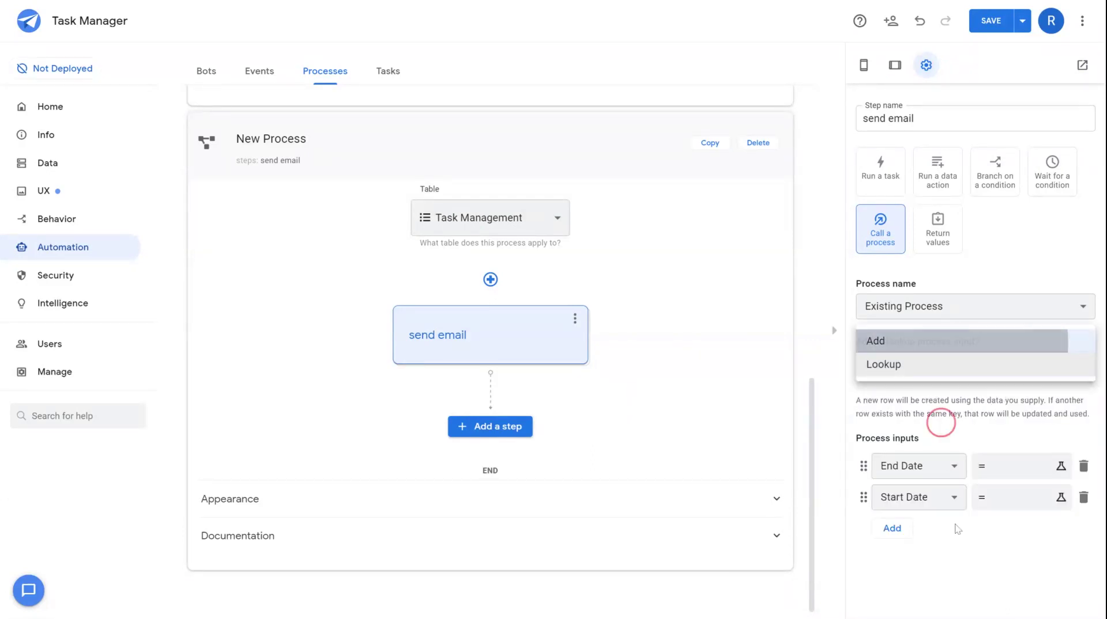
left_click(901, 540)
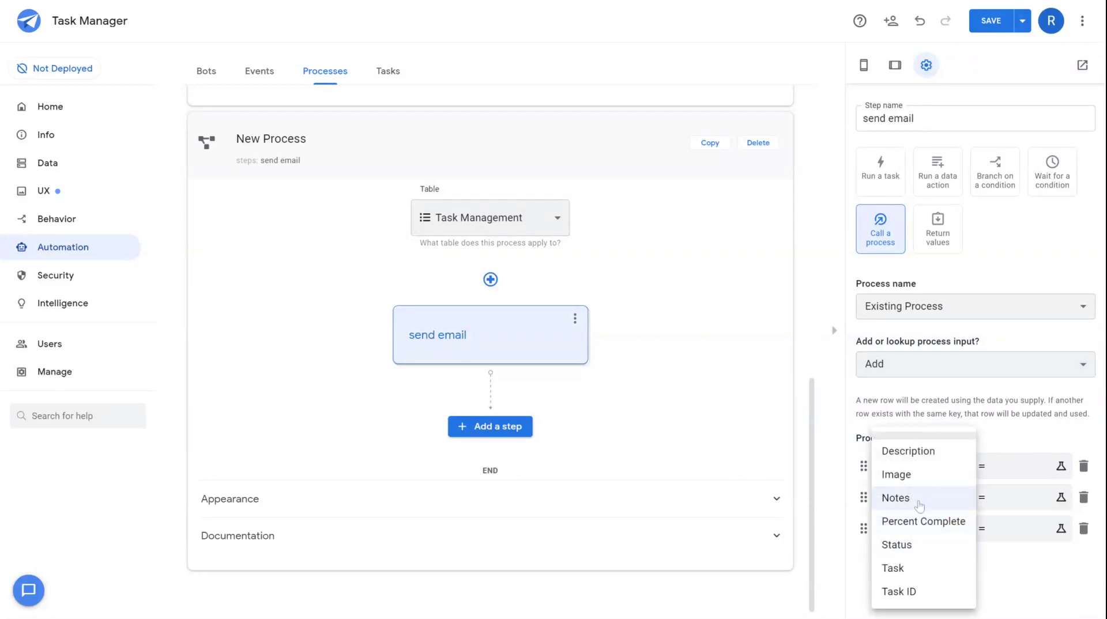
left_click(921, 521)
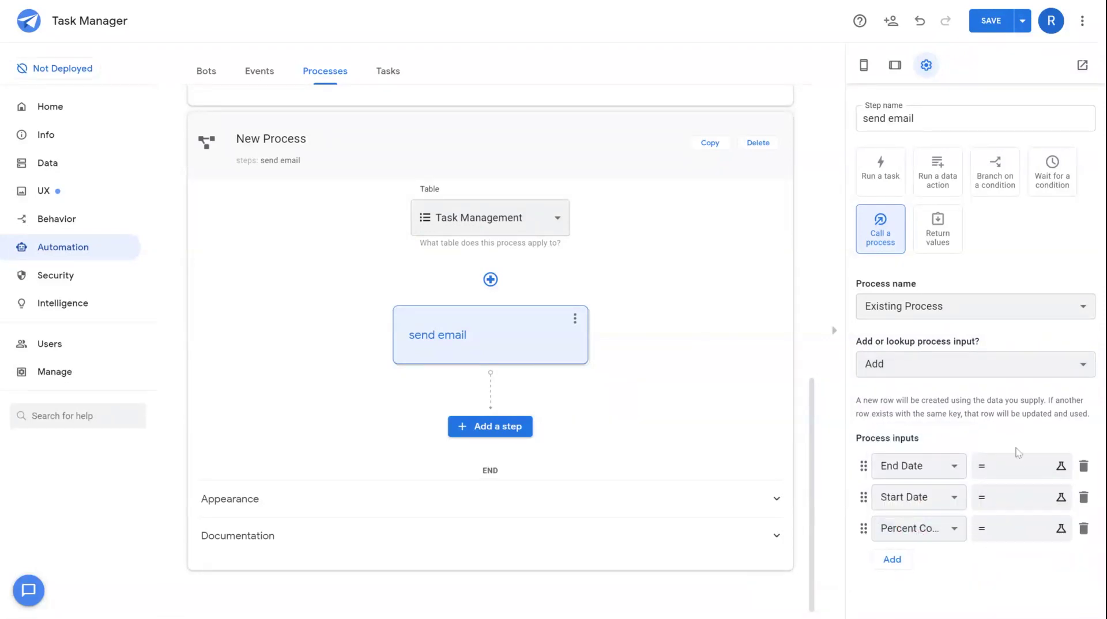
Examine the column expressions available for the End Date input's value, leaving the value blank.
left_click(1041, 468)
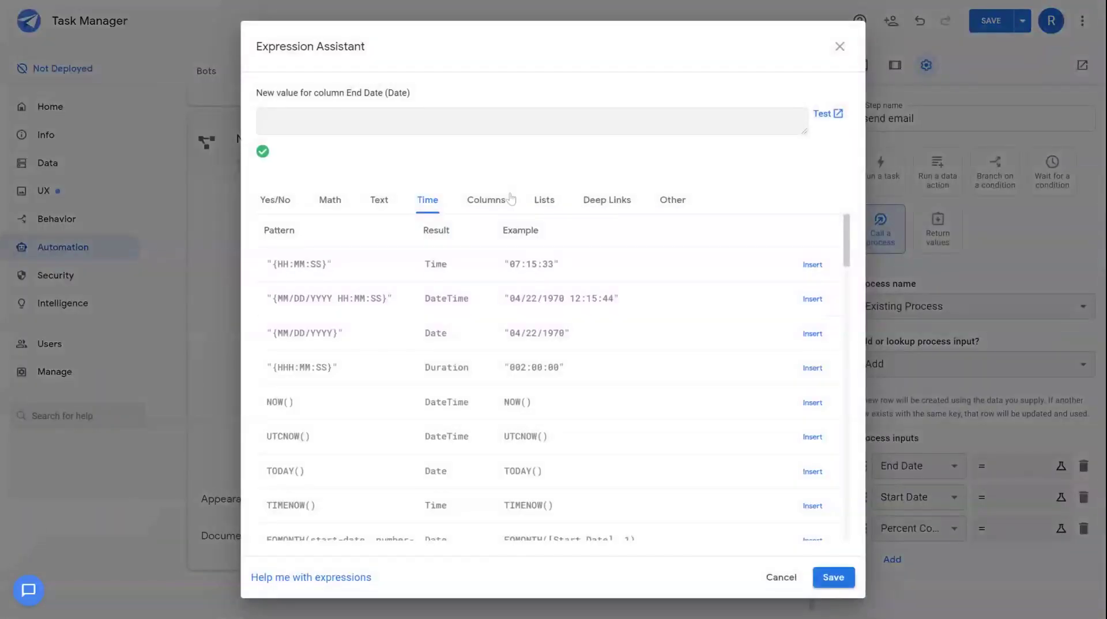
left_click(510, 199)
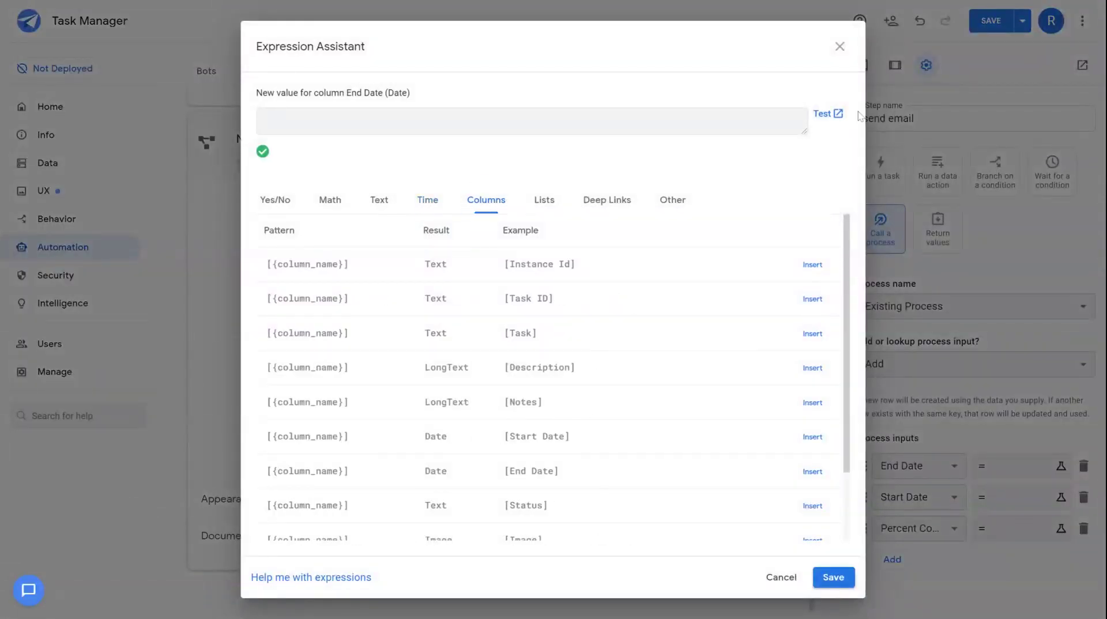
left_click(783, 584)
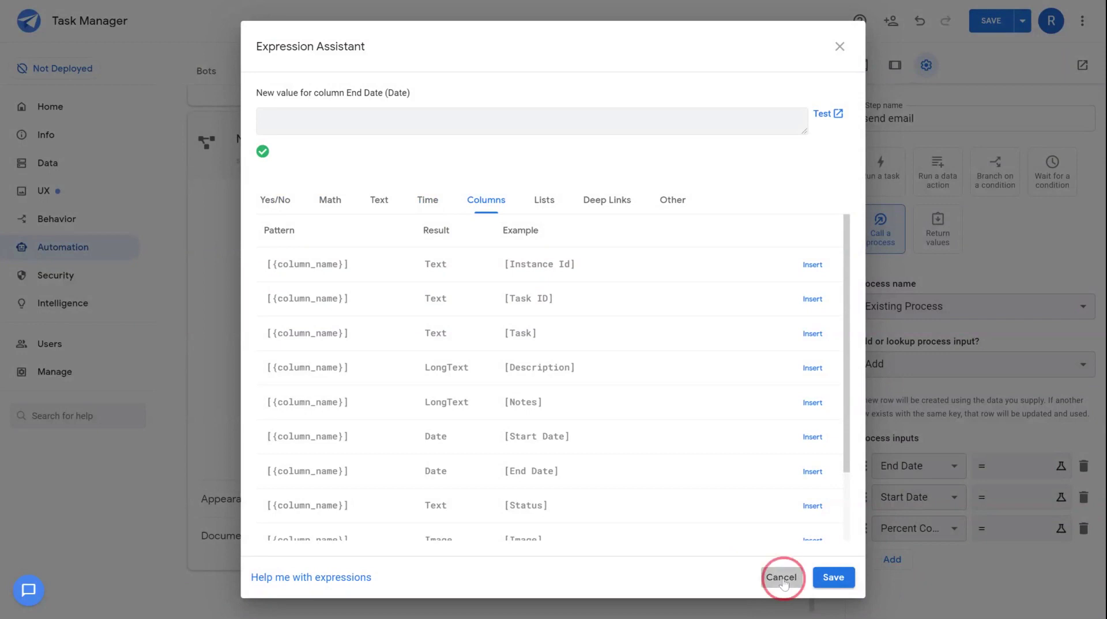
Set the process input mode to Lookup and highlight the word "key" in the note about retrieving the row.
left_click(922, 363)
left_click(924, 399)
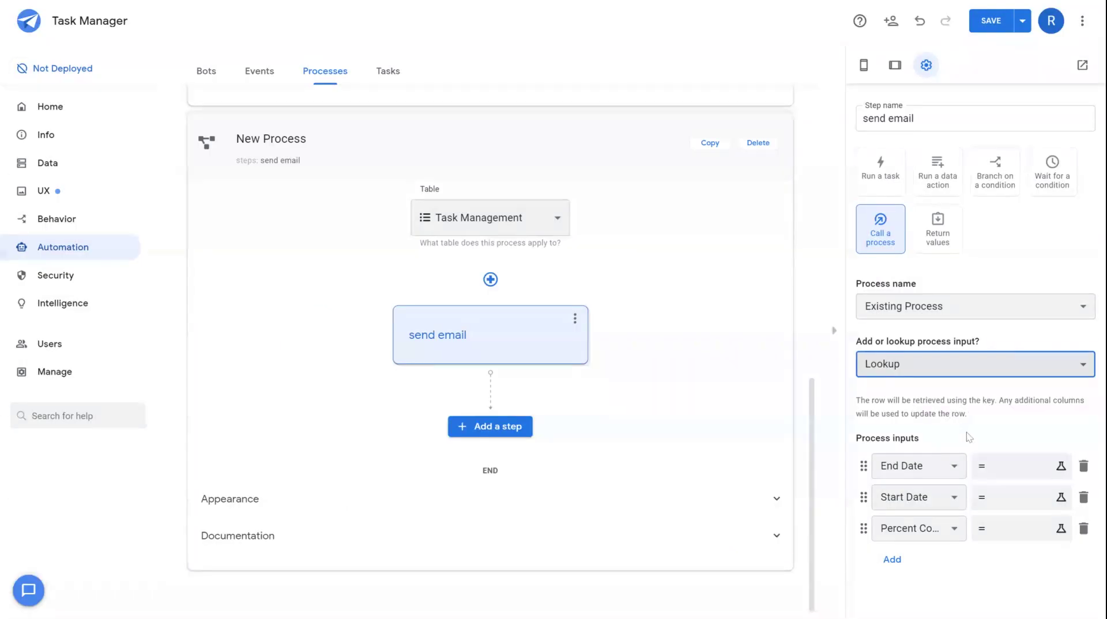
double_click(989, 400)
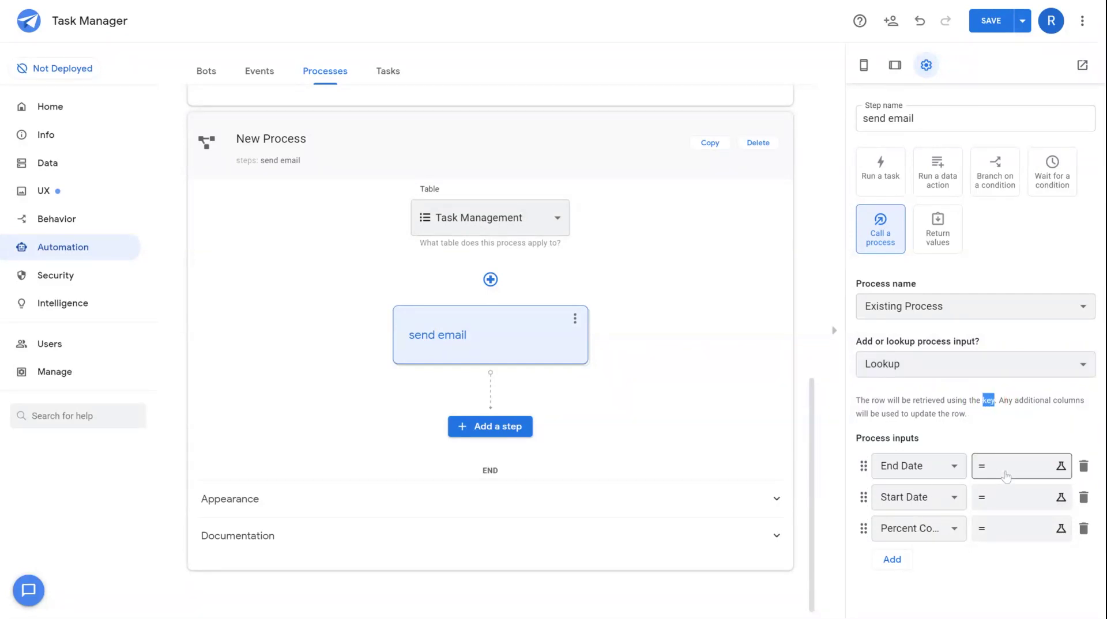
Change the End Date process input to the Task ID column and add Image as another process input.
left_click(922, 466)
left_click(907, 584)
left_click(907, 562)
left_click(922, 568)
left_click(922, 527)
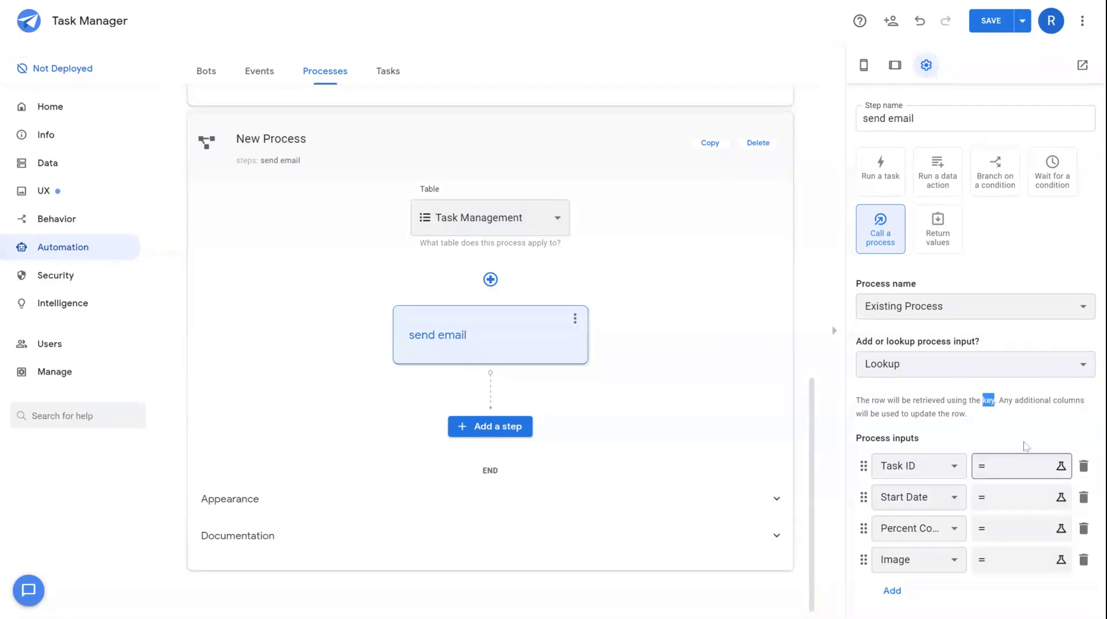
Switch the send email step to Return values and add three blank return value entries.
left_click(937, 228)
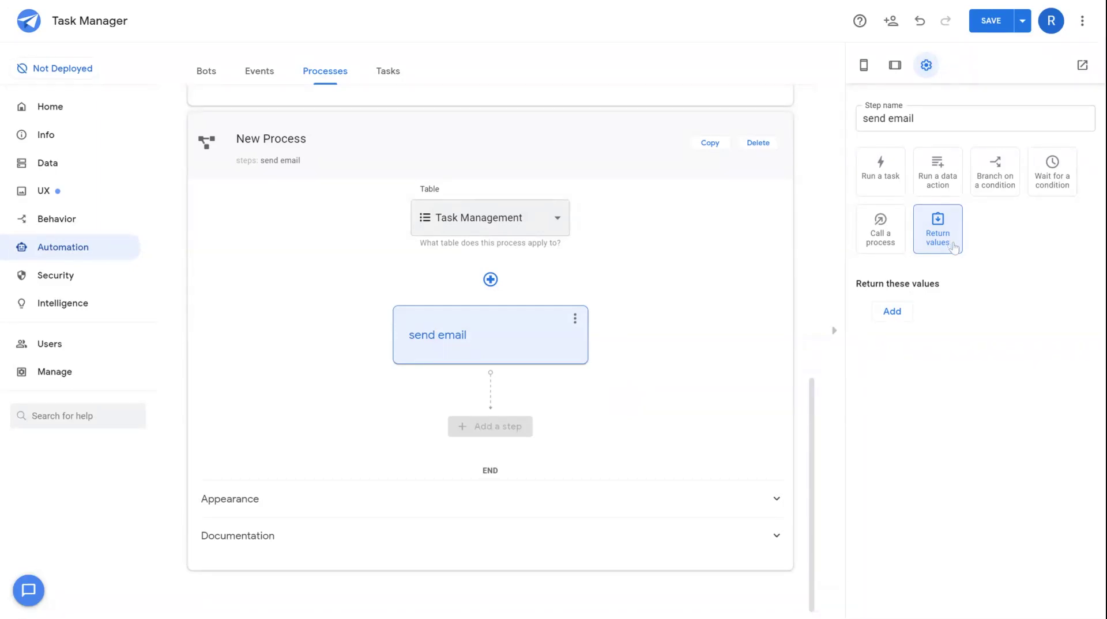
left_click(896, 315)
left_click(905, 345)
left_click(893, 374)
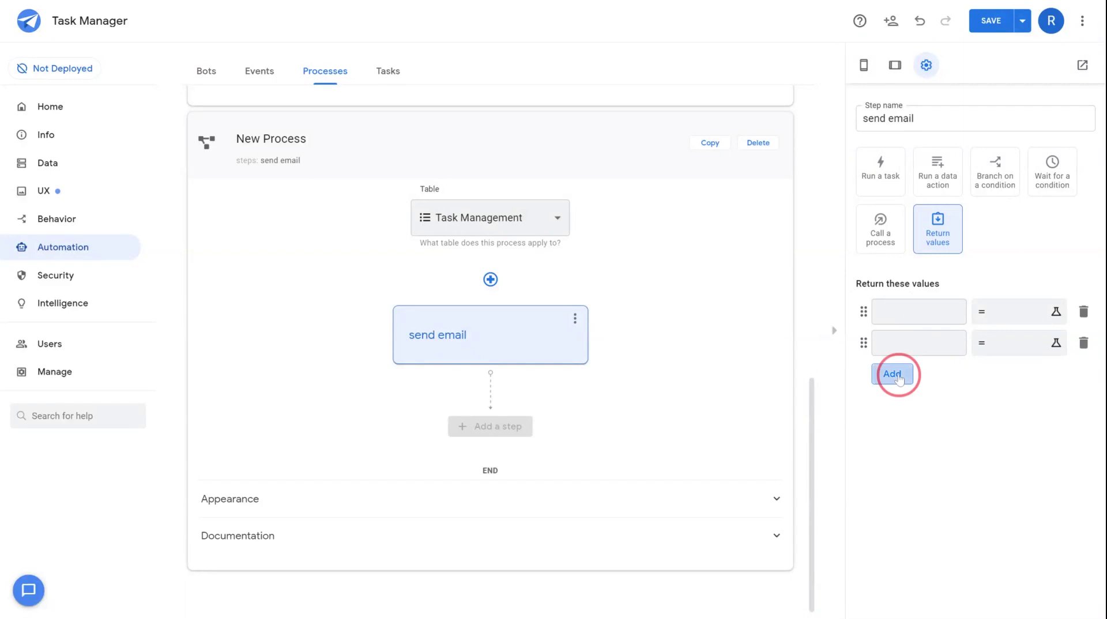
left_click(918, 311)
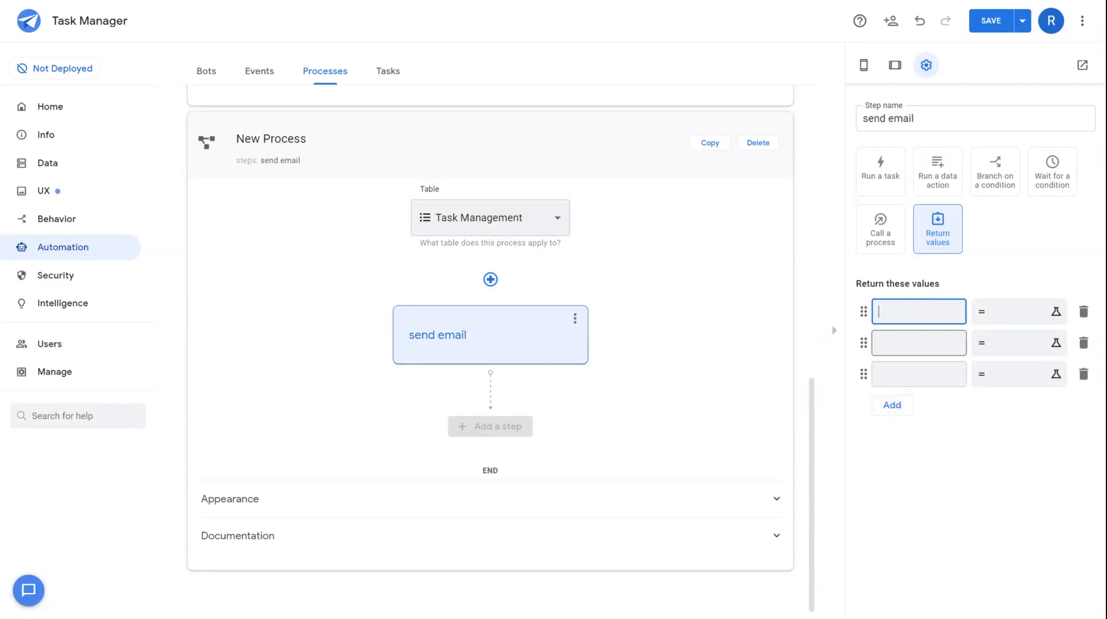
left_click(918, 343)
left_click(904, 379)
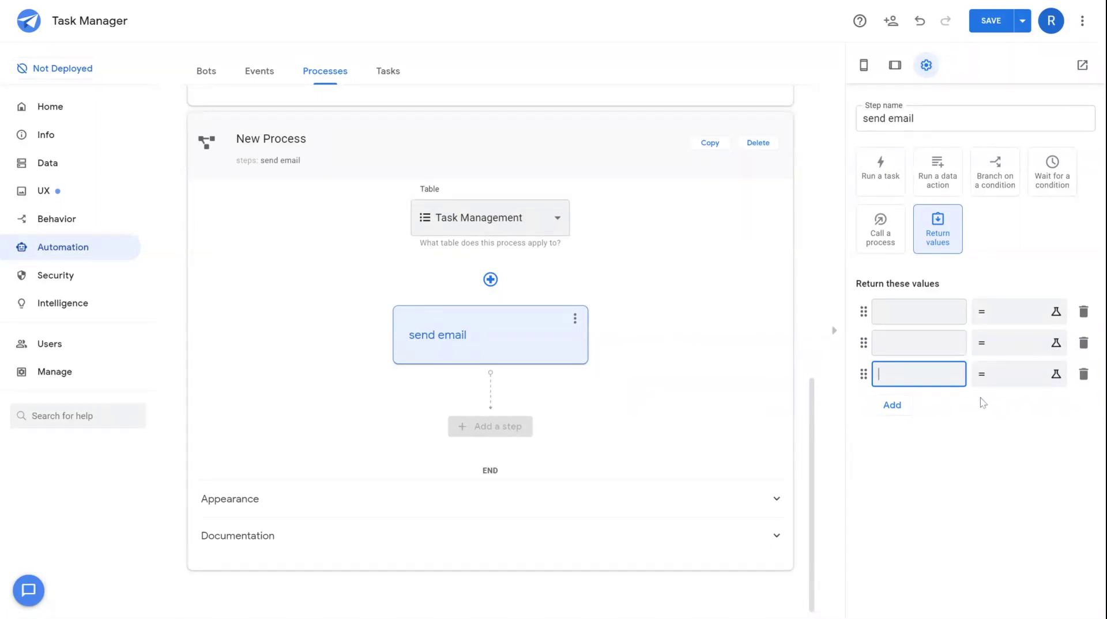
Switch the send email step to Branch on a condition and add the suggested "Check if Task is blank" step to its Yes branch.
key("shift+Tab")
key("shift+Tab")
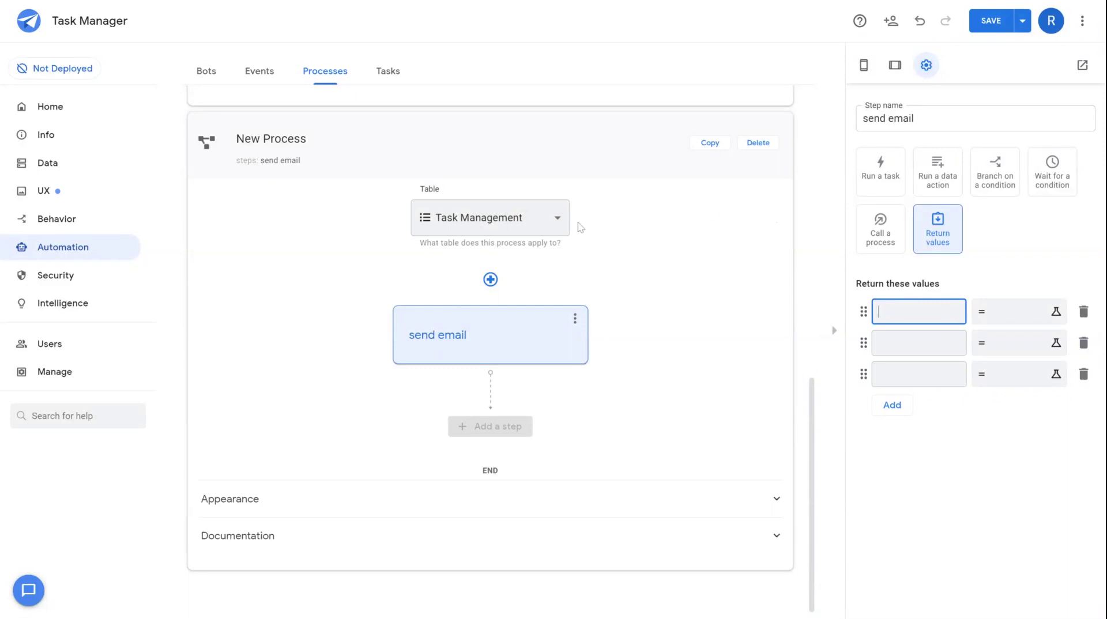
left_click(994, 171)
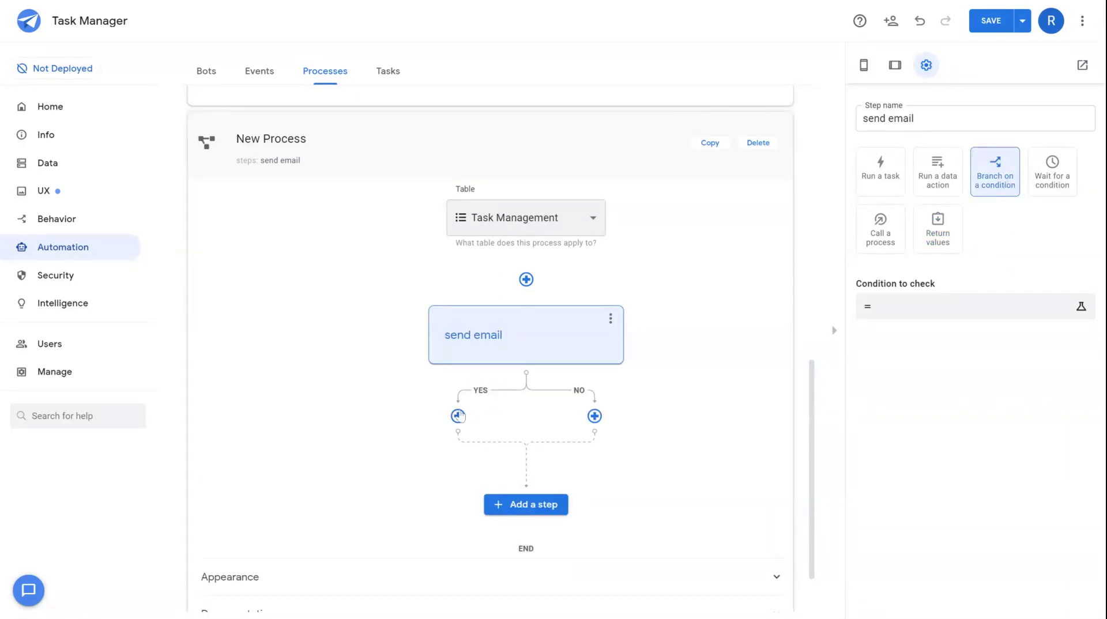
left_click(458, 417)
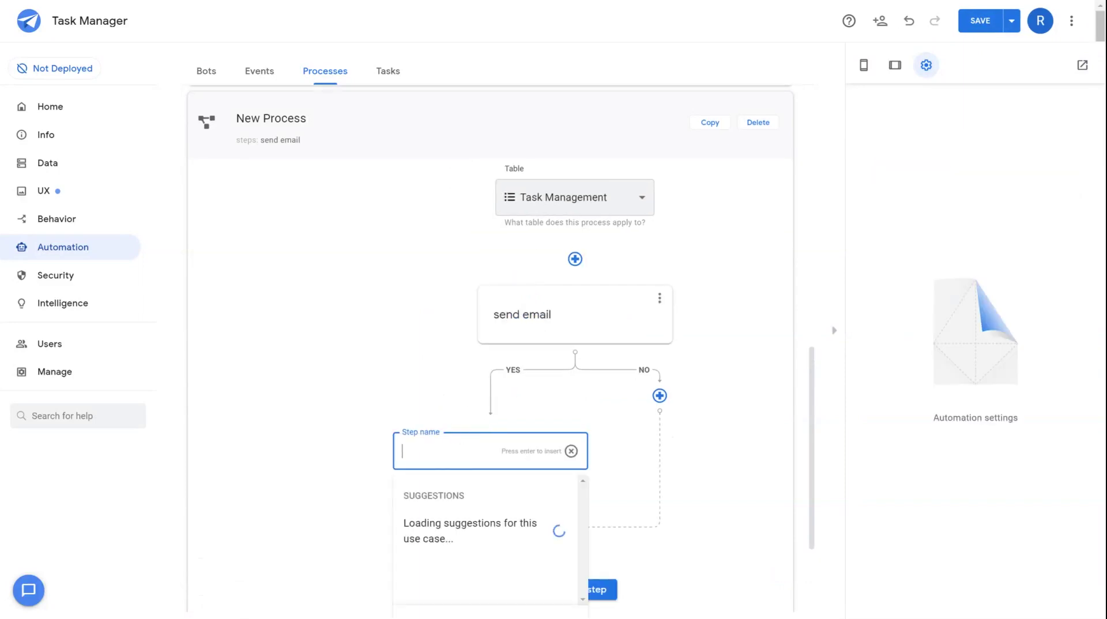
left_click(499, 527)
scroll(603, 513, "down", 3)
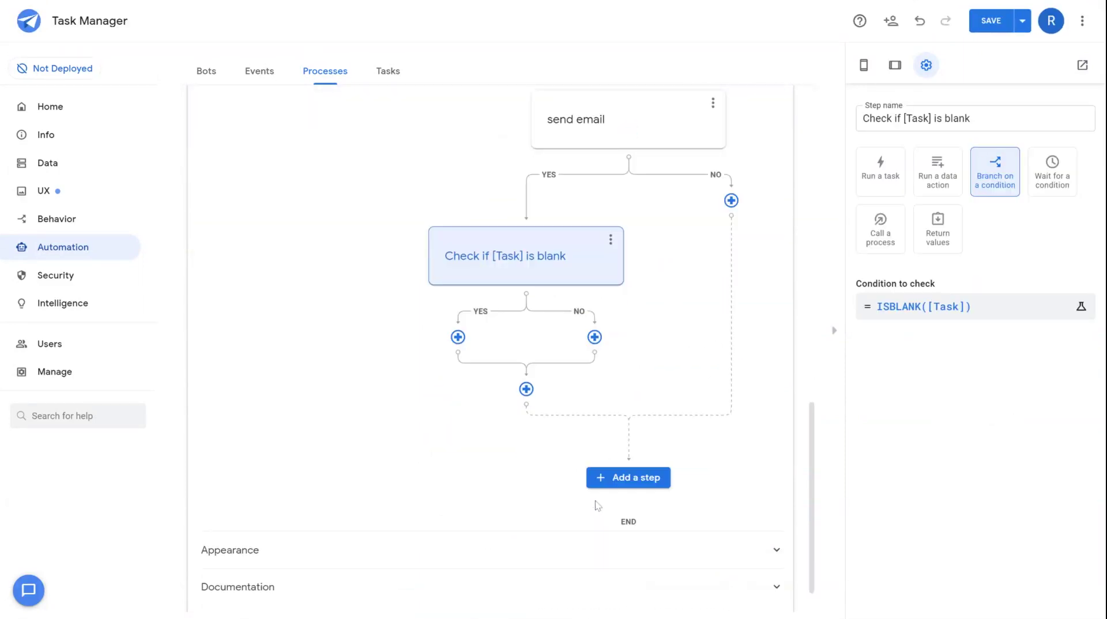
Add a custom Branch on a condition step on the blank-task check's Yes path and a custom step on send email's No path.
left_click(458, 338)
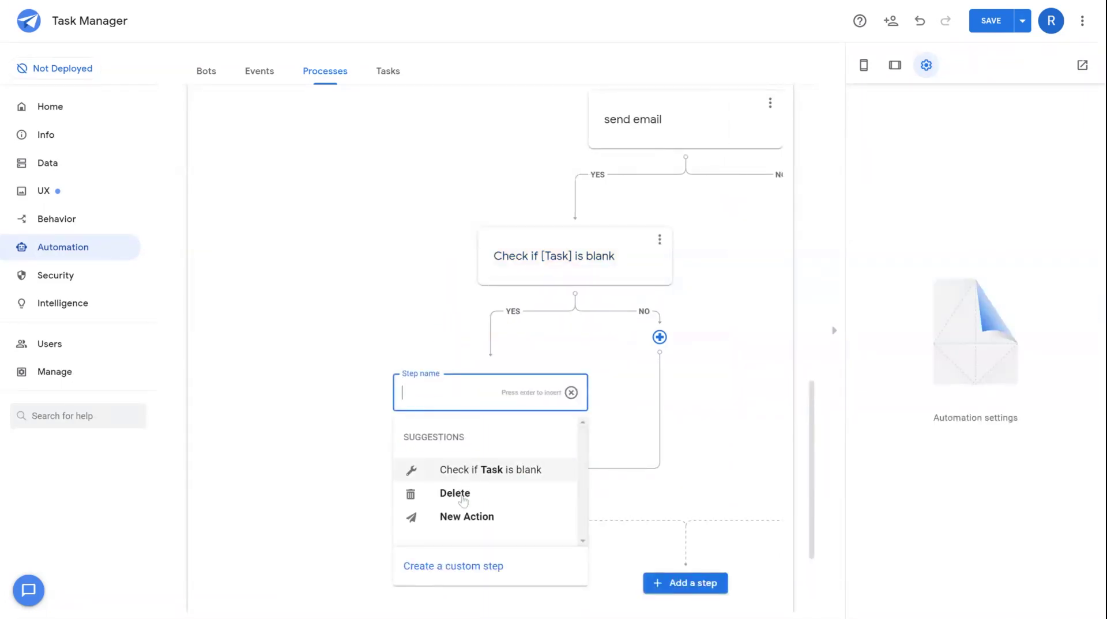
left_click(458, 567)
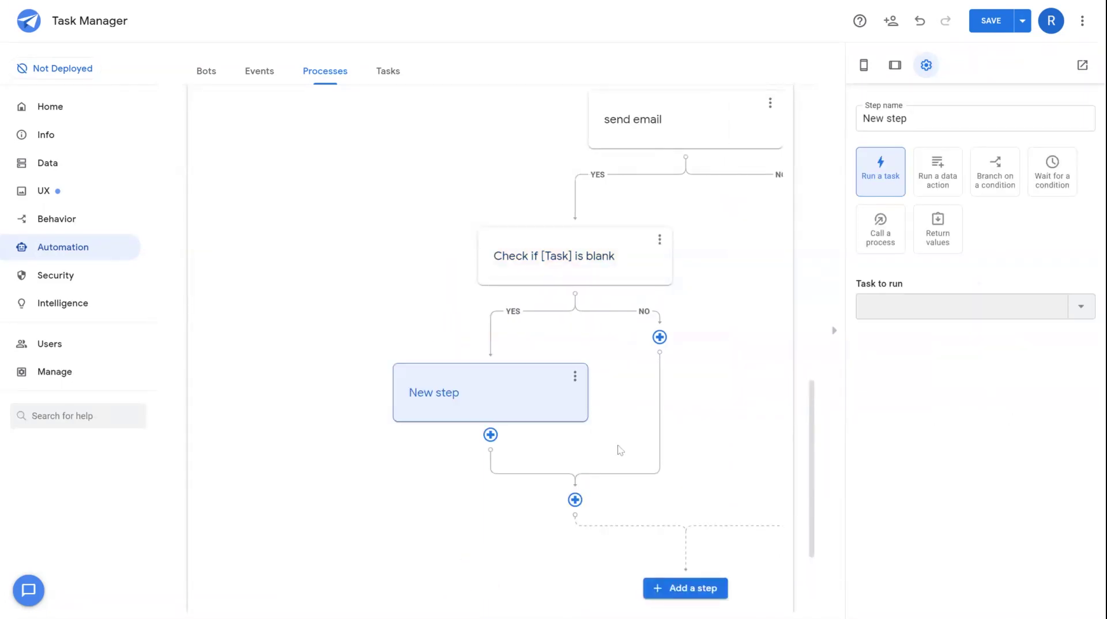
left_click(996, 183)
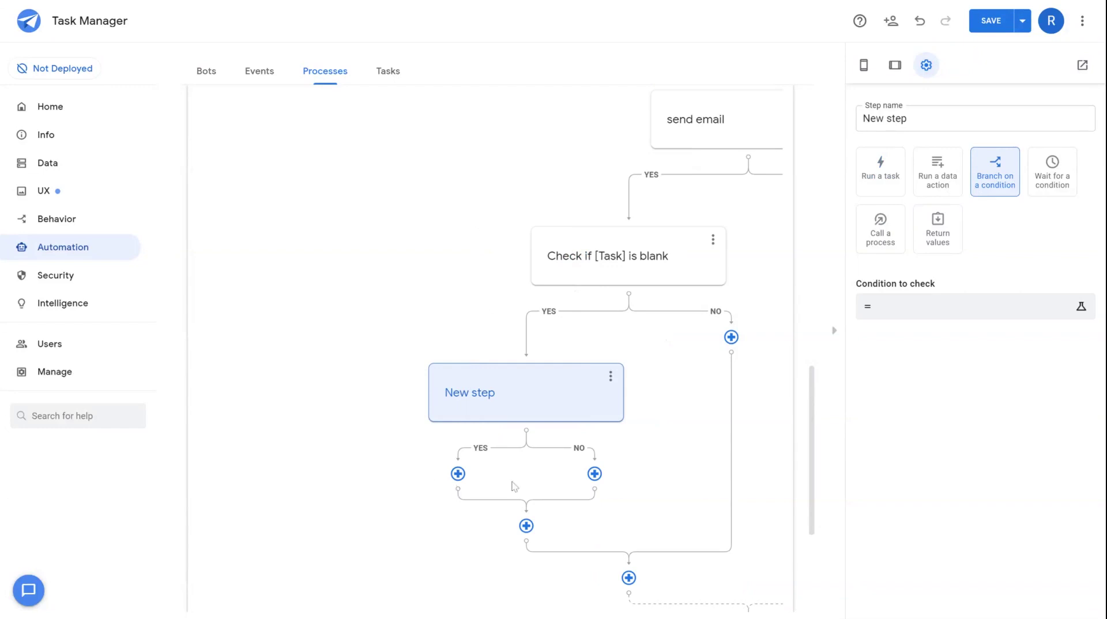
left_click(640, 199)
left_click(493, 441)
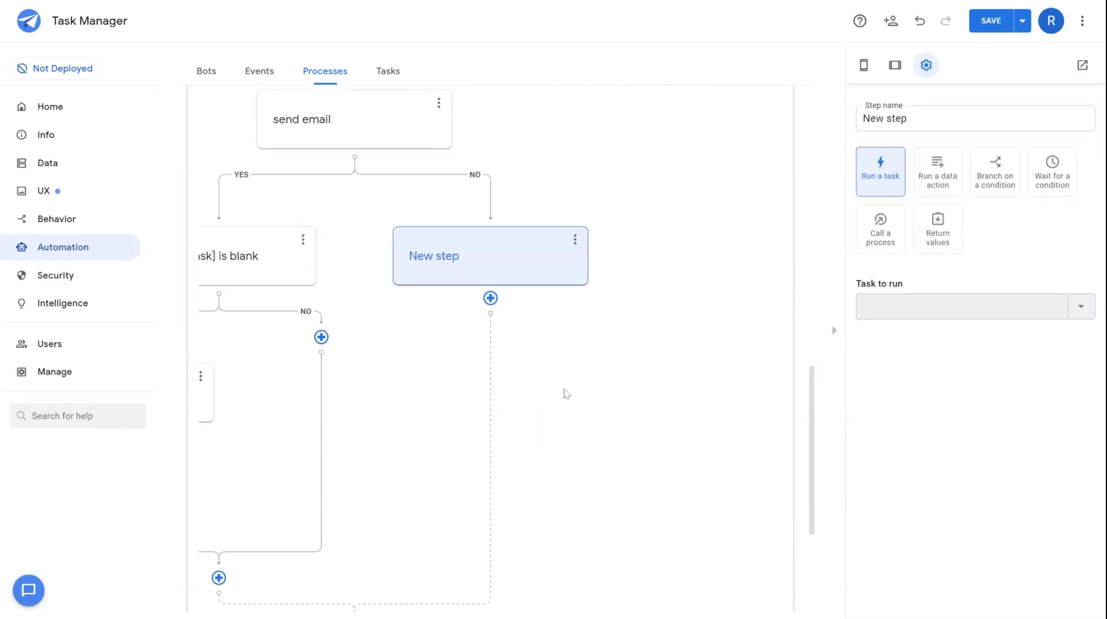